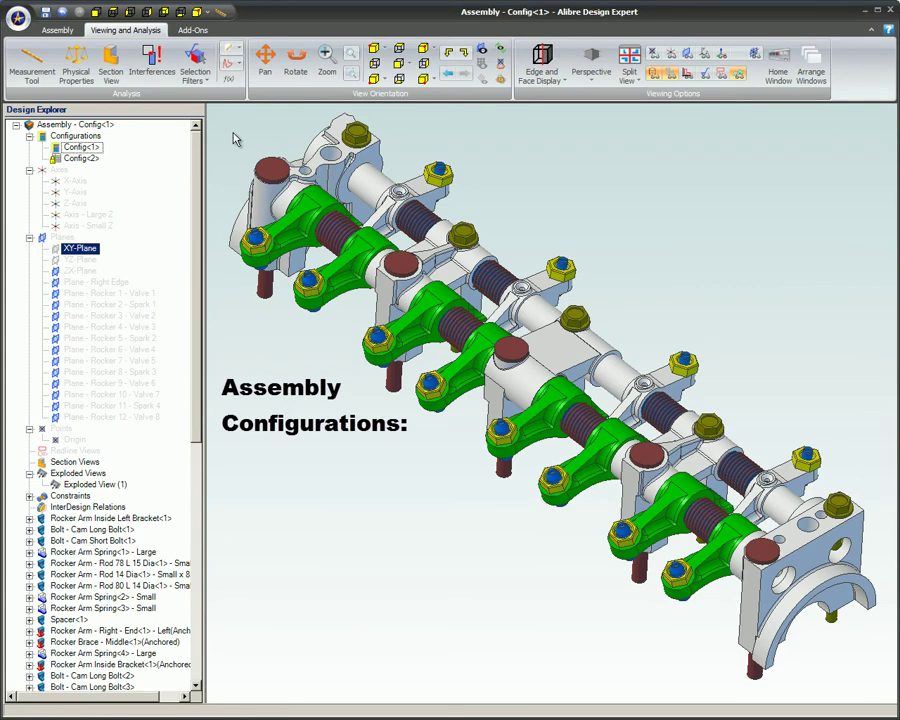
Activate Config<2> of the Revised Valve Rocker Sub Assy to show the orange rocker arms
{"action": "double_click", "coordinate": [60, 163]}
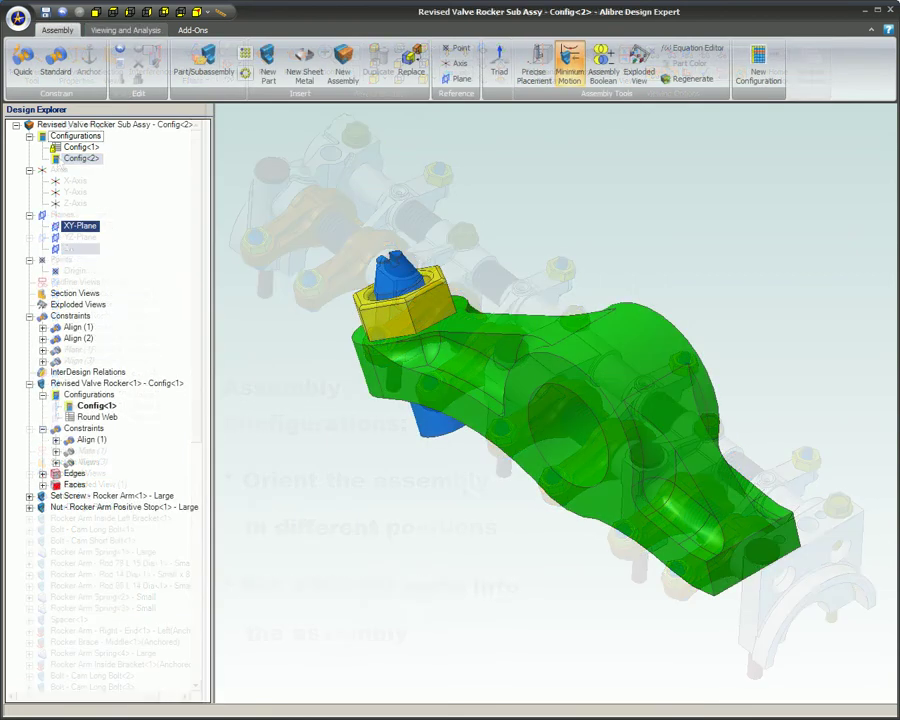
Set the rocker part to Round Web, then toggle between Config<1> and Config<2> to compare
{"action": "double_click", "coordinate": [70, 417]}
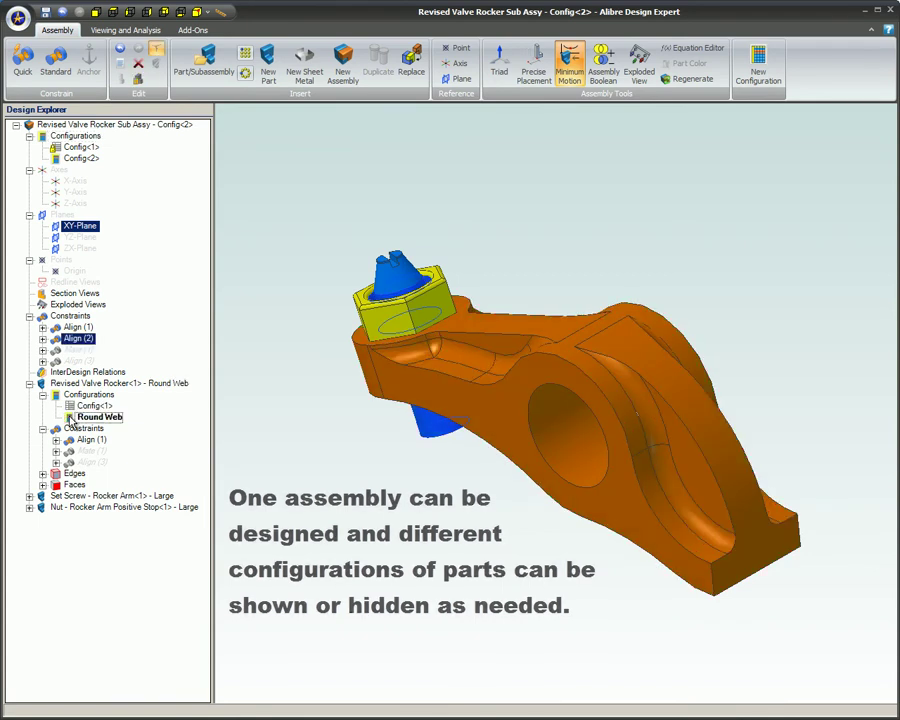
{"action": "double_click", "coordinate": [62, 148]}
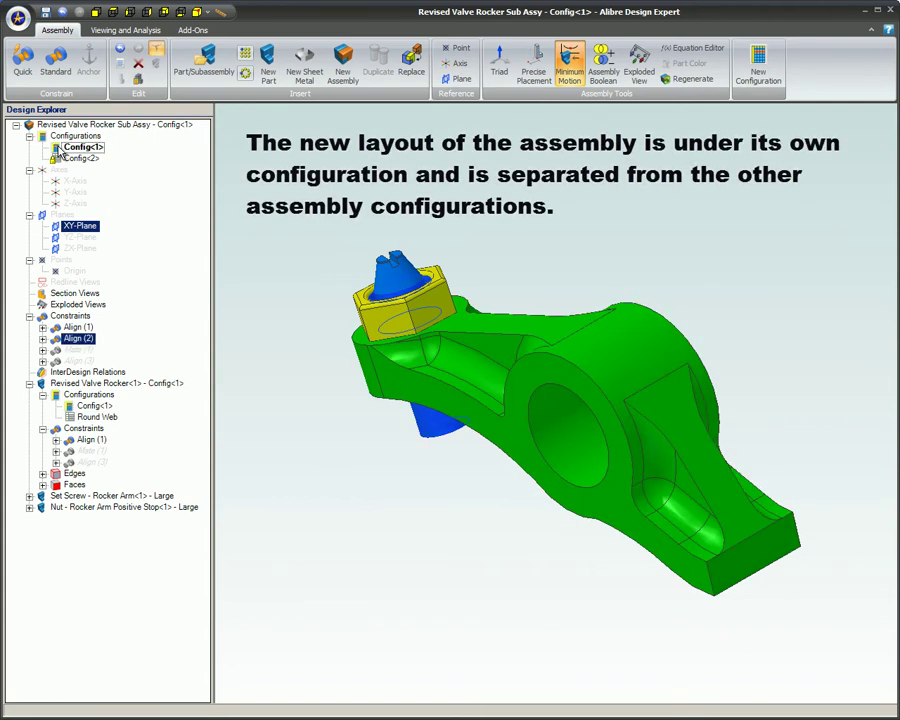
{"action": "double_click", "coordinate": [58, 160]}
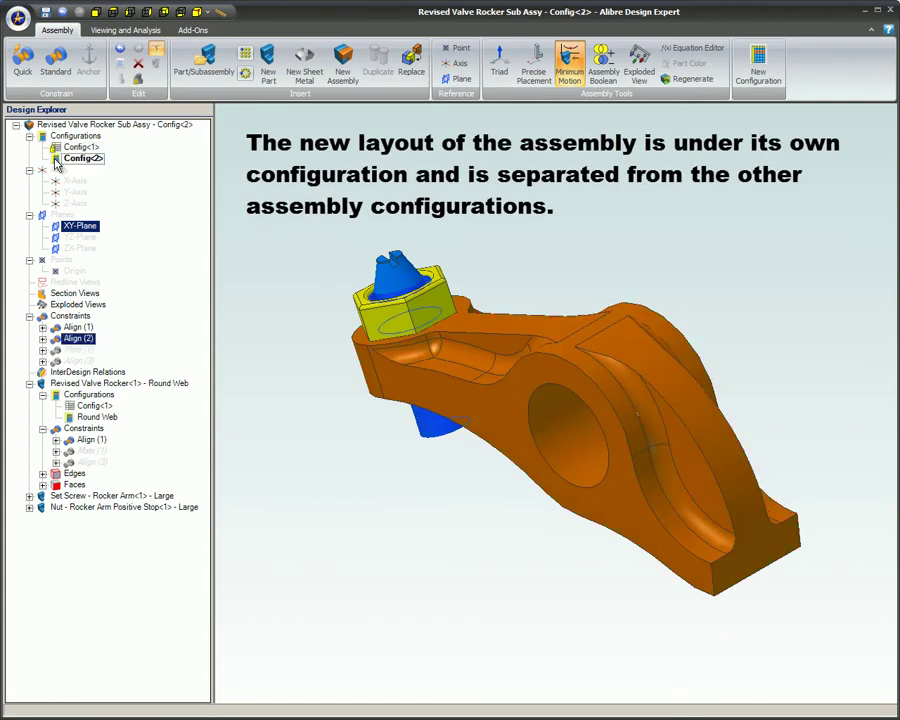
{"action": "left_click", "coordinate": [55, 148]}
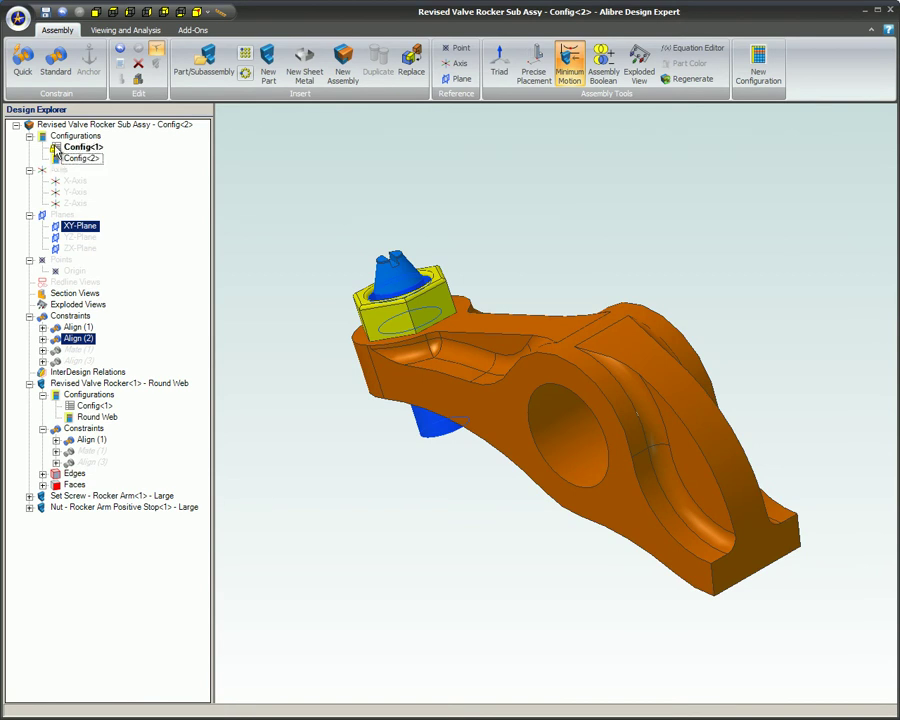
{"action": "left_click", "coordinate": [58, 159]}
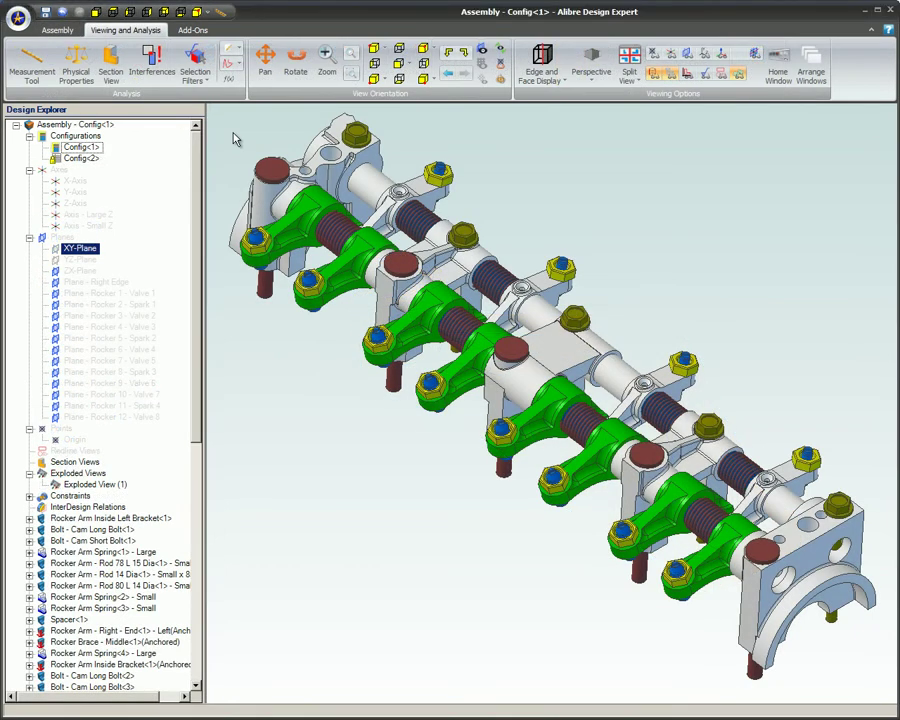
Select Config<2> to review its settings: copied from Config<1>, with no locks
{"action": "left_click", "coordinate": [60, 160]}
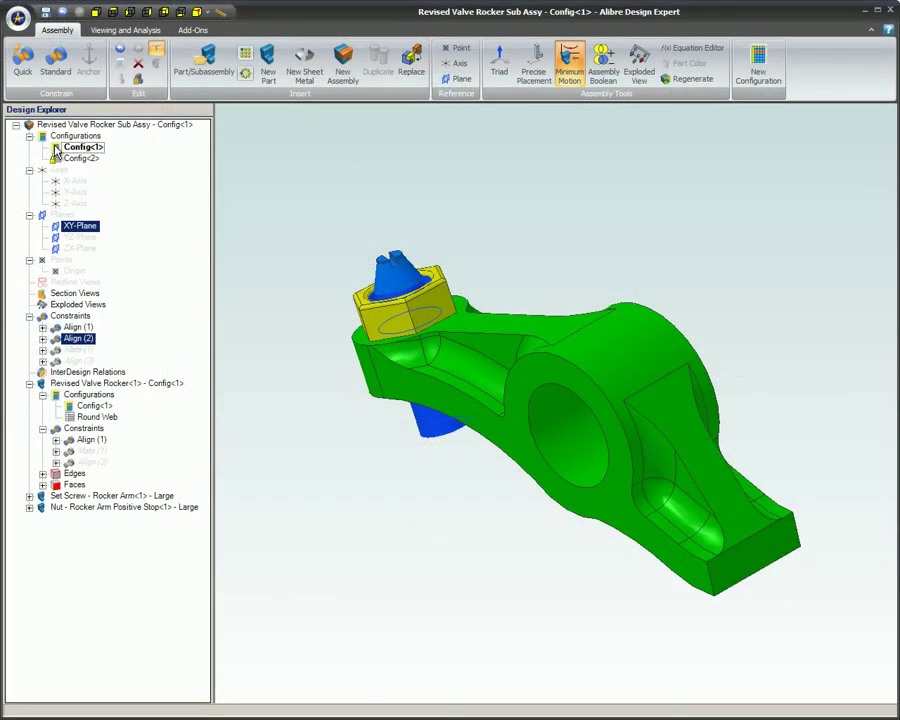
Activate Config<2> to display the alternate rocker design
{"action": "double_click", "coordinate": [60, 158]}
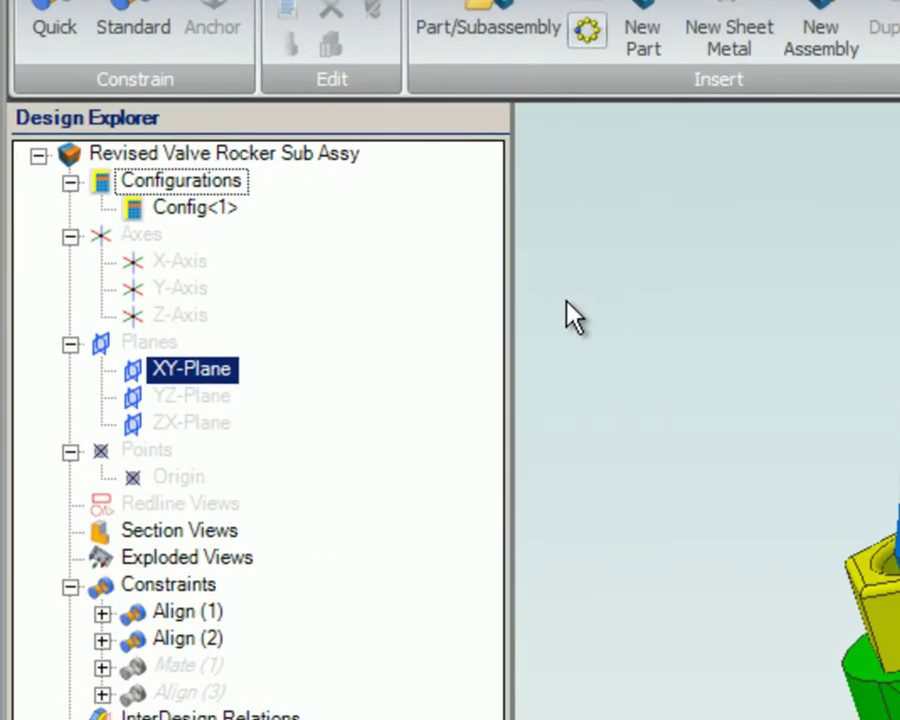
Lock Config<1>, then add a Config<2> copied from it with Active checked
{"action": "right_click", "coordinate": [146, 216]}
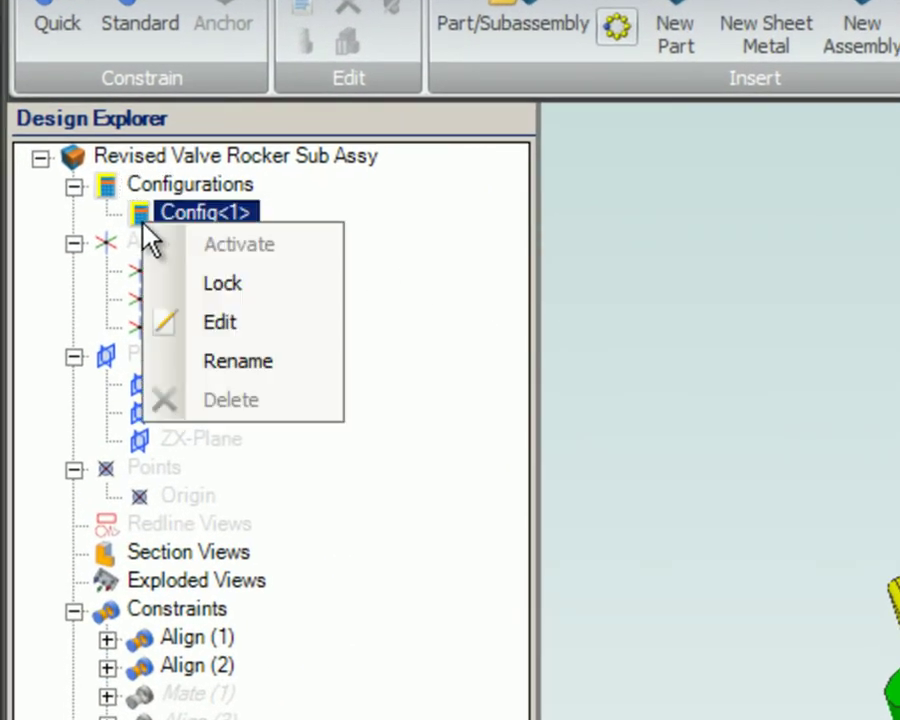
{"action": "left_click", "coordinate": [222, 284]}
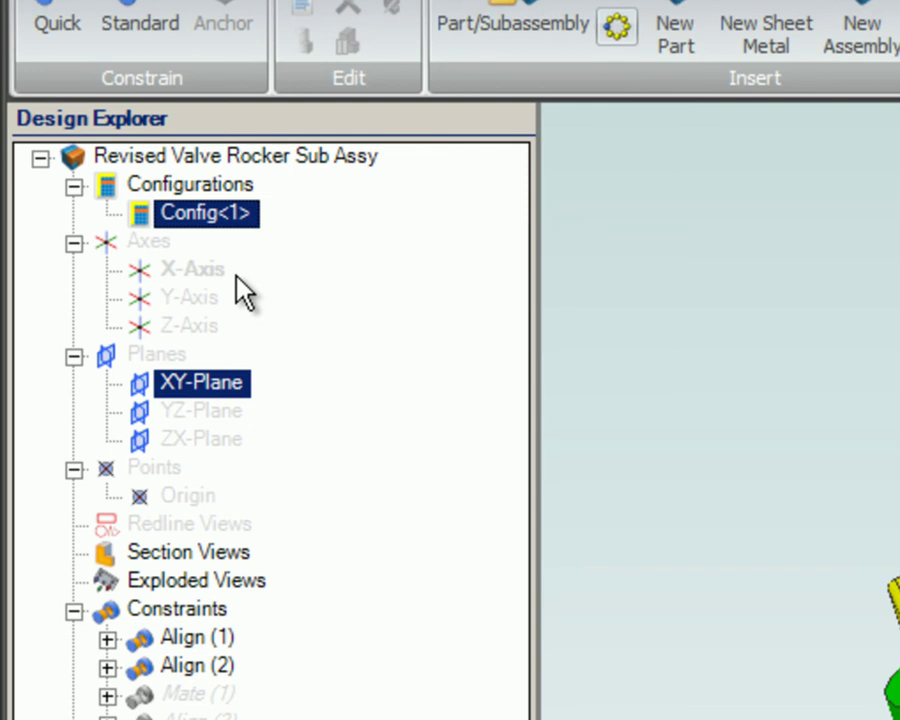
{"action": "right_click", "coordinate": [132, 189]}
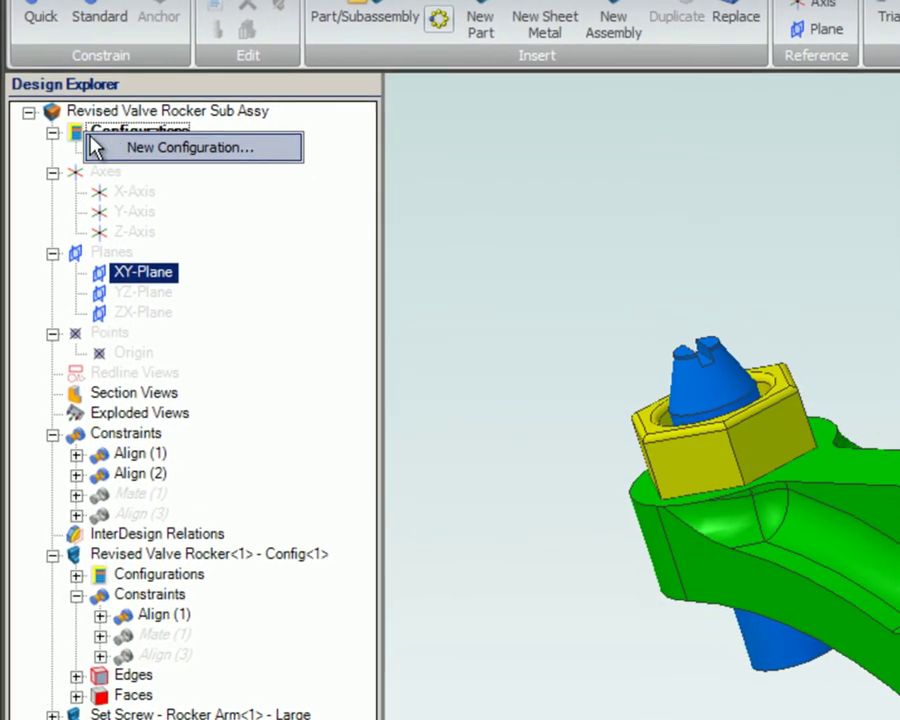
{"action": "left_click", "coordinate": [115, 147]}
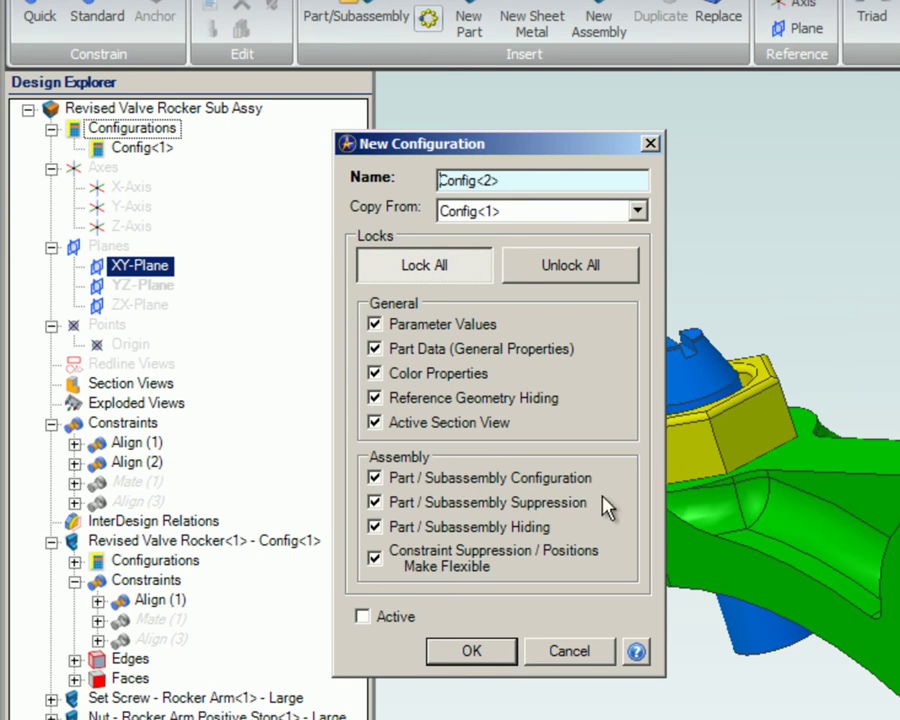
{"action": "left_click", "coordinate": [363, 617]}
{"action": "left_click", "coordinate": [452, 651]}
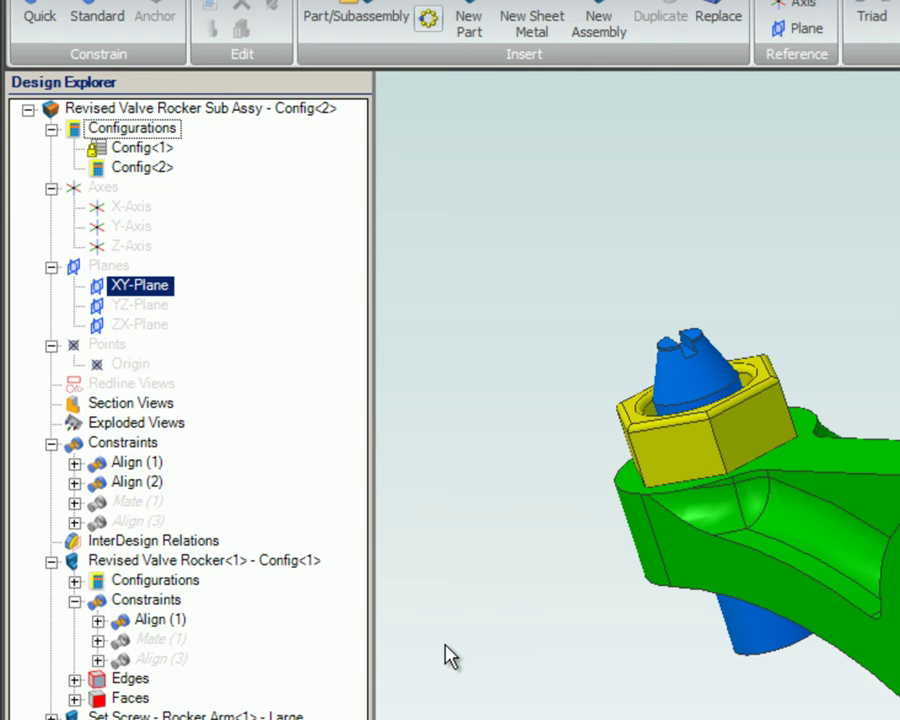
Expand Revised Valve Rocker<1>'s configurations and switch it to Round Web
{"action": "left_click", "coordinate": [74, 581]}
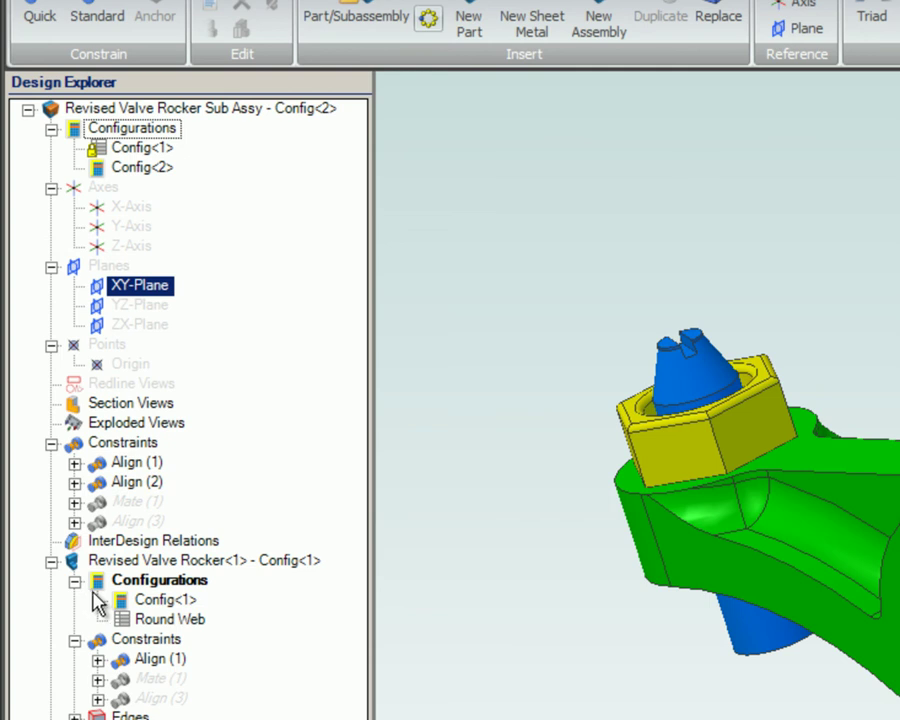
{"action": "double_click", "coordinate": [124, 620]}
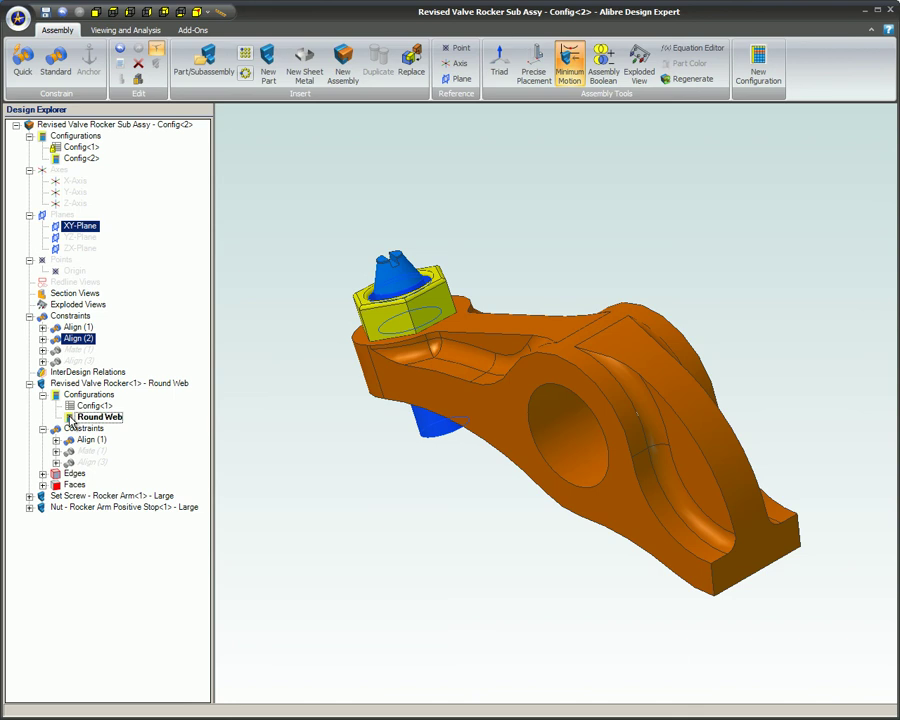
Pick Round Web, then alternate between Config<1> and Config<2> to compare rocker shapes
{"action": "left_click", "coordinate": [71, 419]}
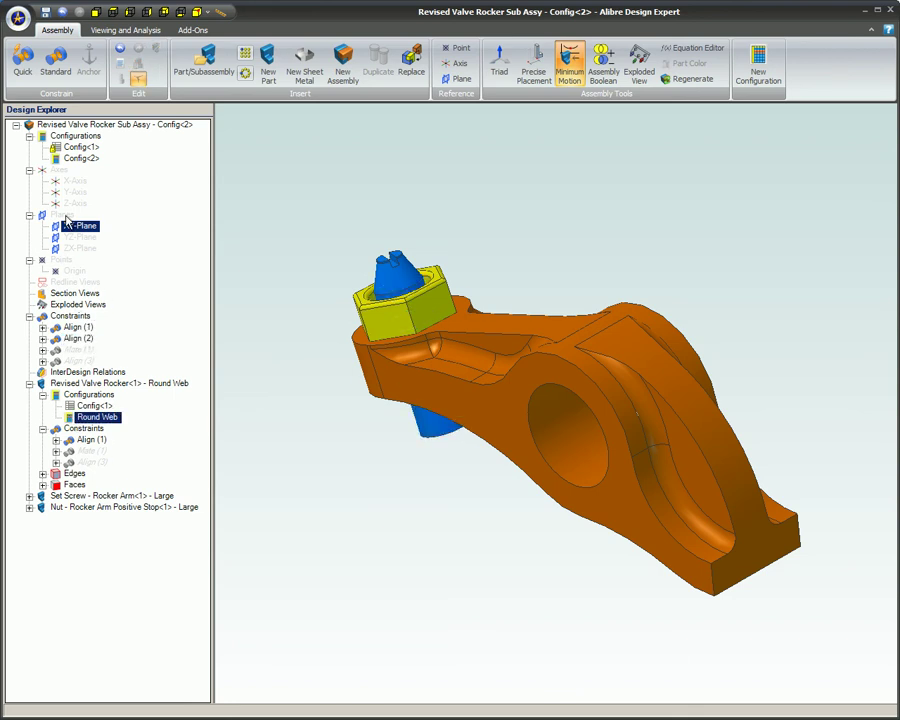
{"action": "double_click", "coordinate": [61, 152]}
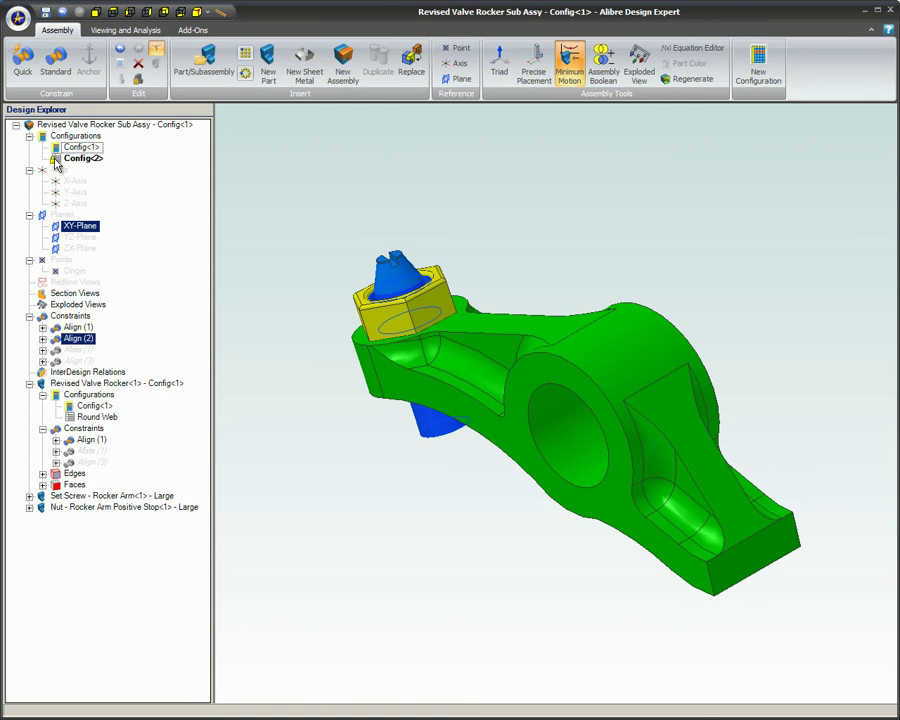
{"action": "double_click", "coordinate": [56, 160]}
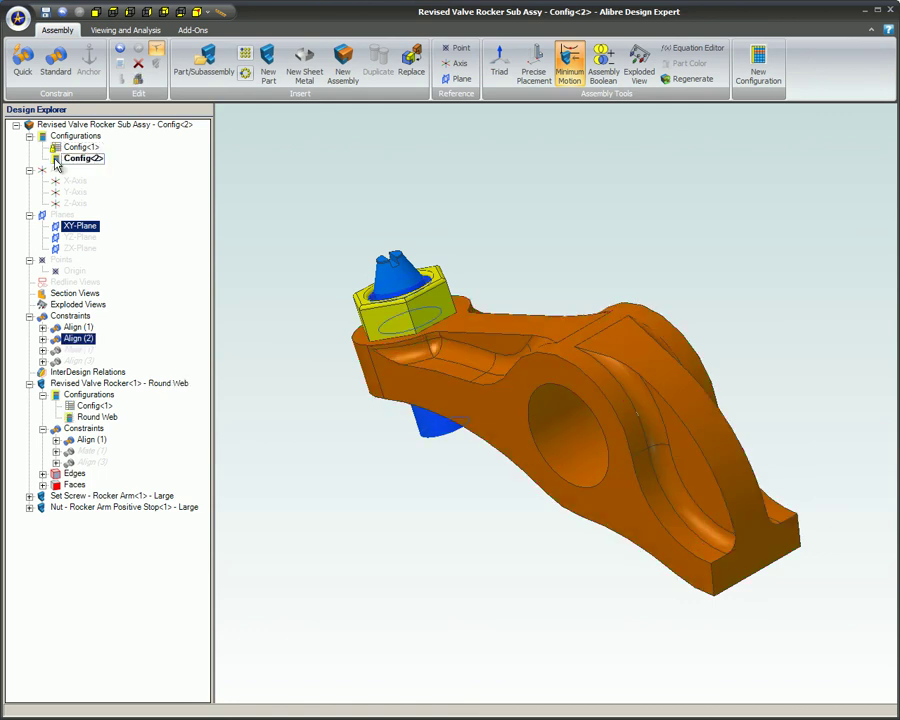
{"action": "double_click", "coordinate": [58, 152]}
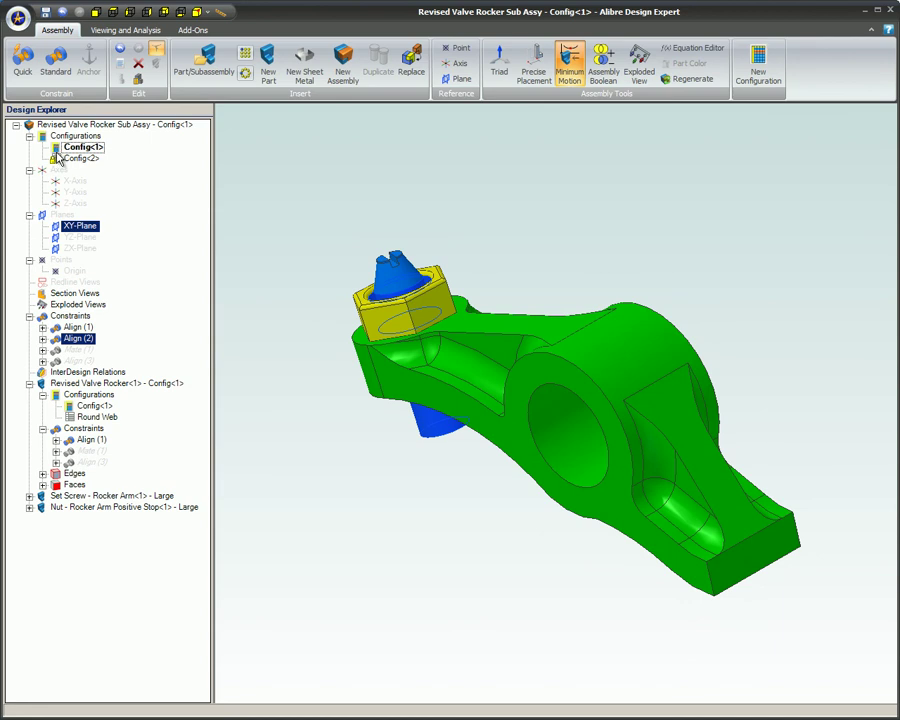
{"action": "double_click", "coordinate": [57, 160]}
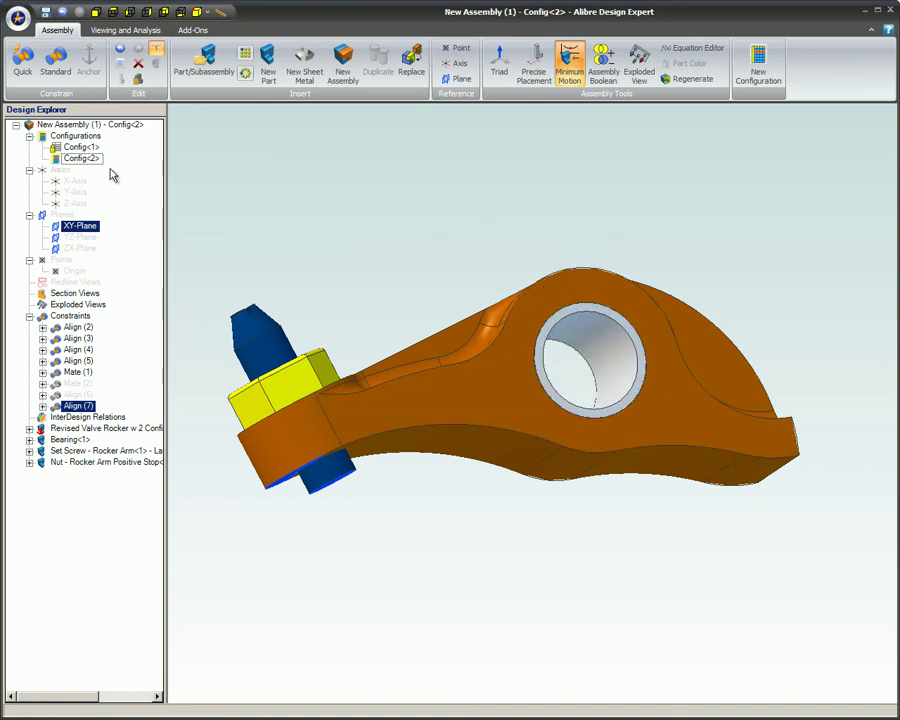
{"action": "double_click", "coordinate": [57, 149]}
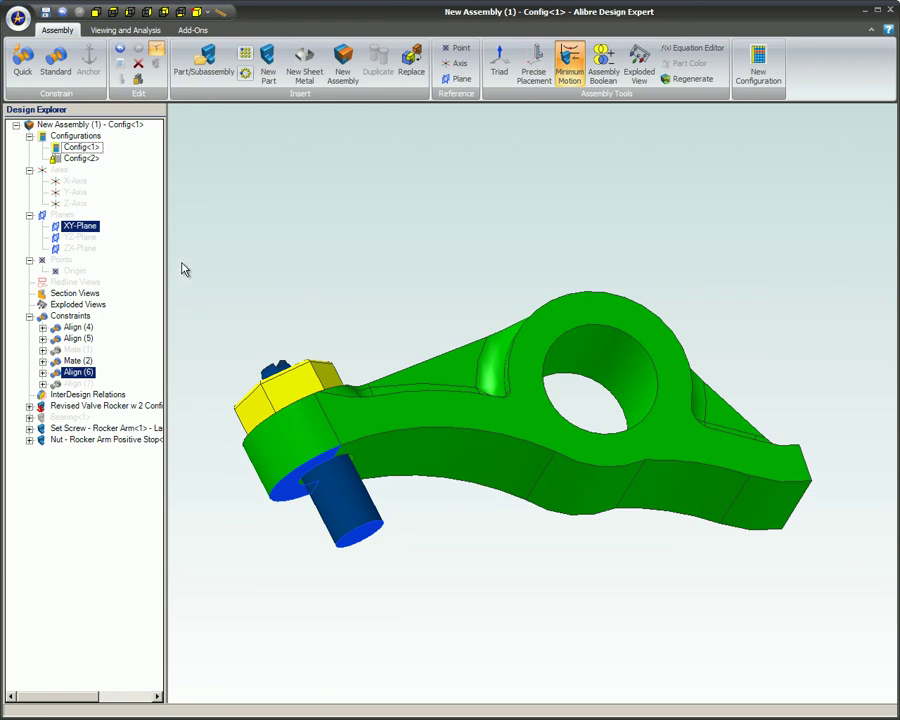
{"action": "double_click", "coordinate": [78, 159]}
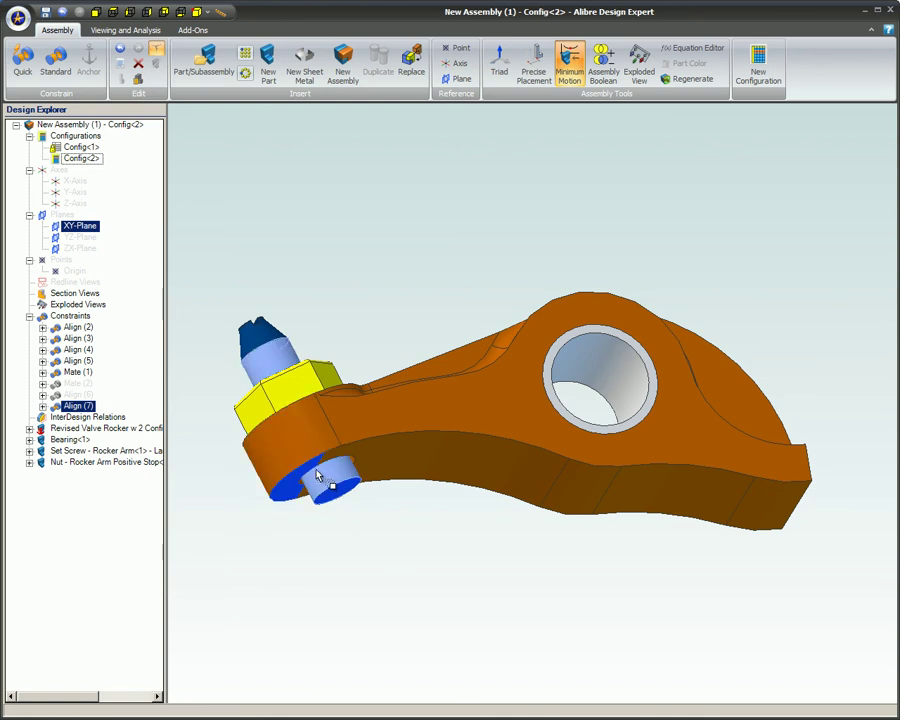
{"action": "left_click", "coordinate": [398, 290]}
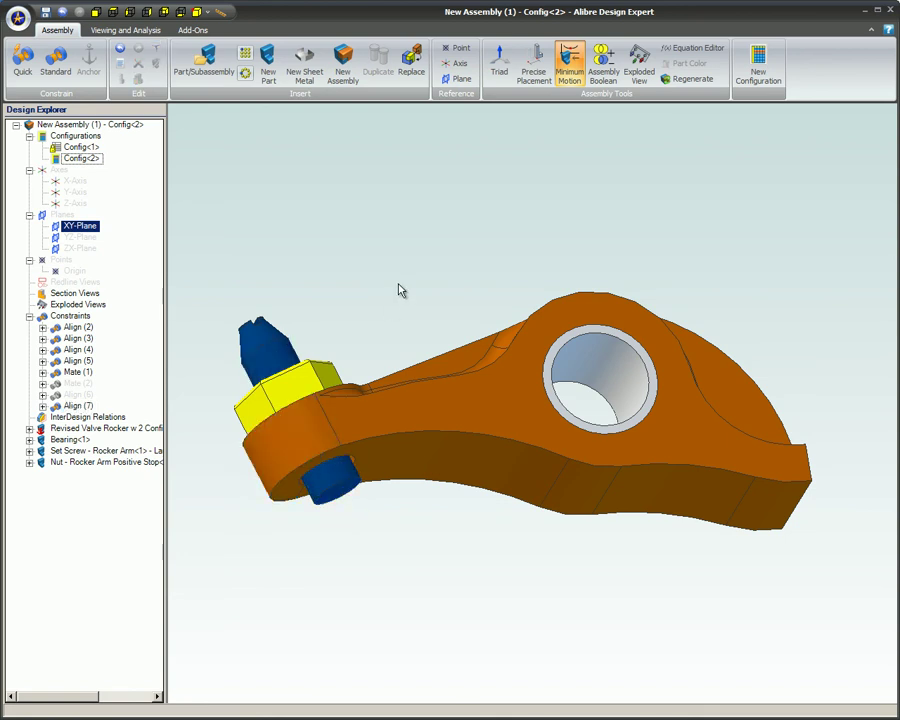
Delete the blue bolt, then switch to Config<1> and back to Config<2>
{"action": "right_click", "coordinate": [278, 350]}
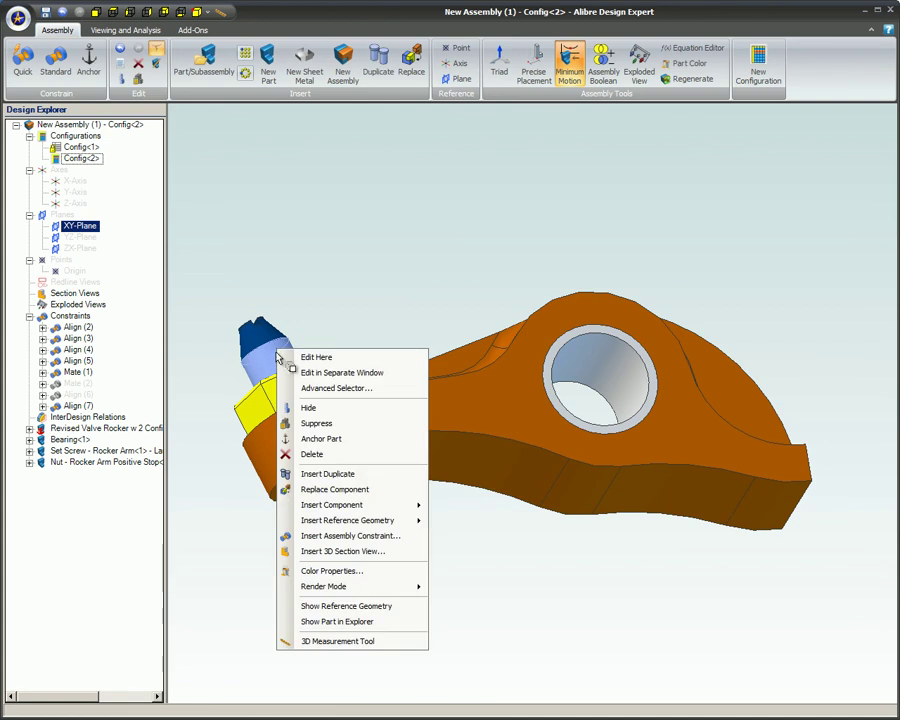
{"action": "left_click", "coordinate": [338, 456]}
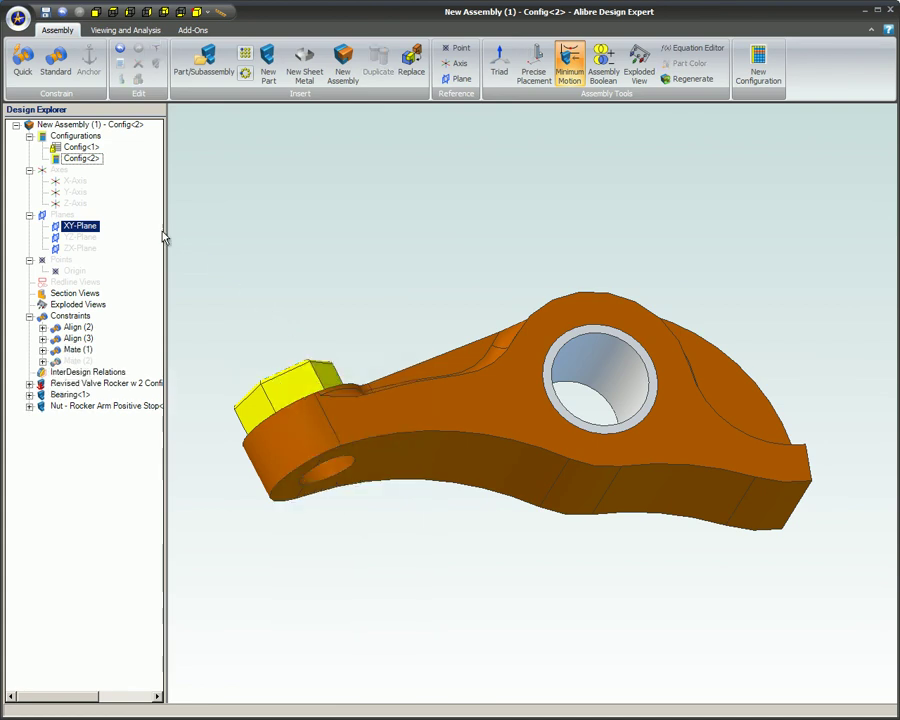
{"action": "double_click", "coordinate": [60, 148]}
{"action": "double_click", "coordinate": [66, 158]}
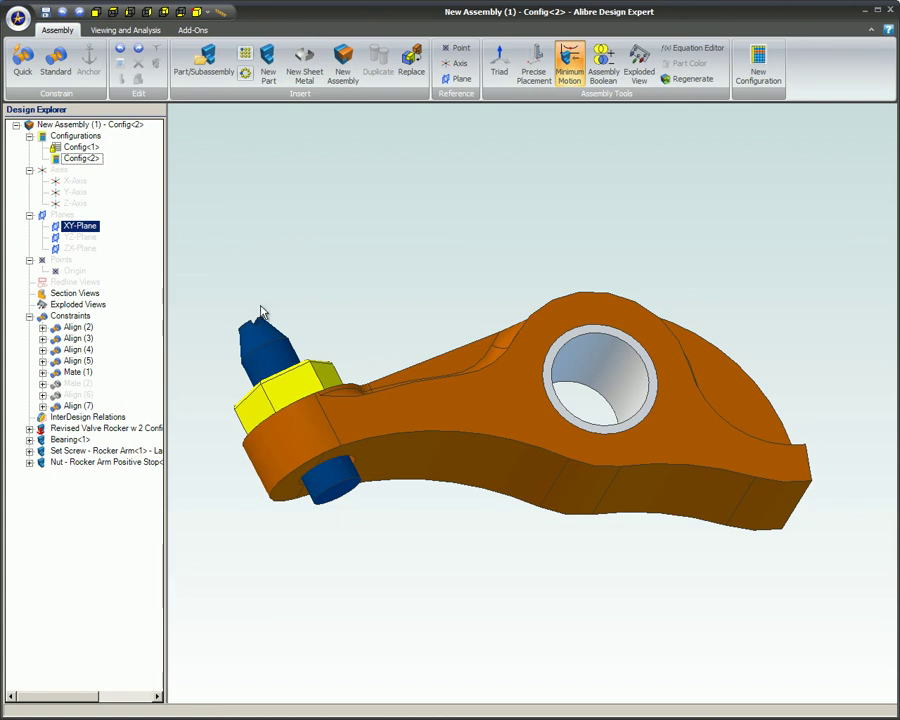
Suppress the set screw in Config<2> and confirm Config<1> still shows it
{"action": "right_click", "coordinate": [270, 357]}
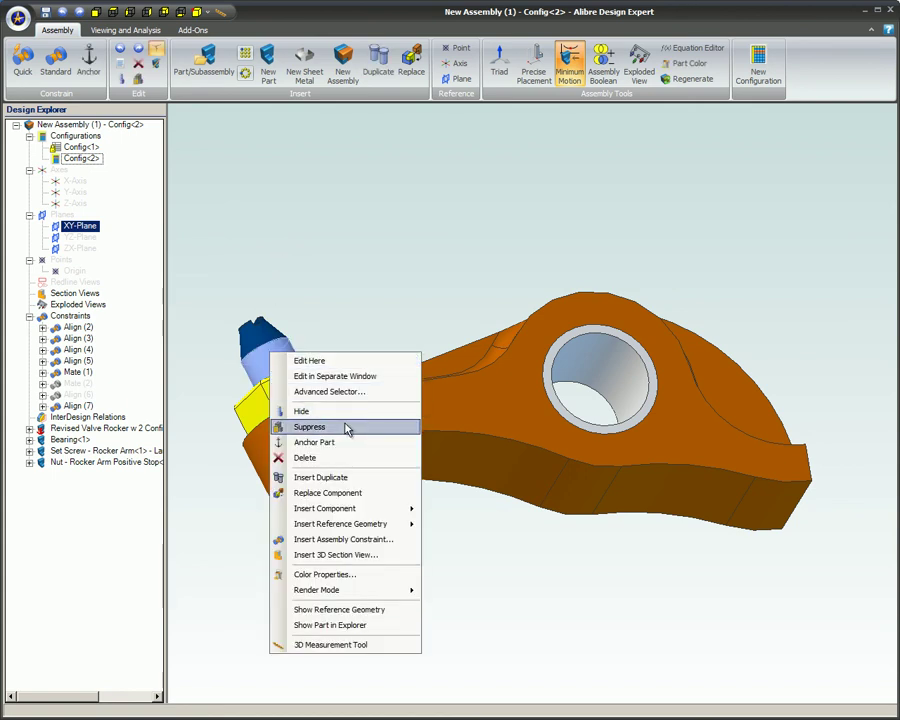
{"action": "left_click", "coordinate": [345, 427]}
{"action": "left_click", "coordinate": [279, 321]}
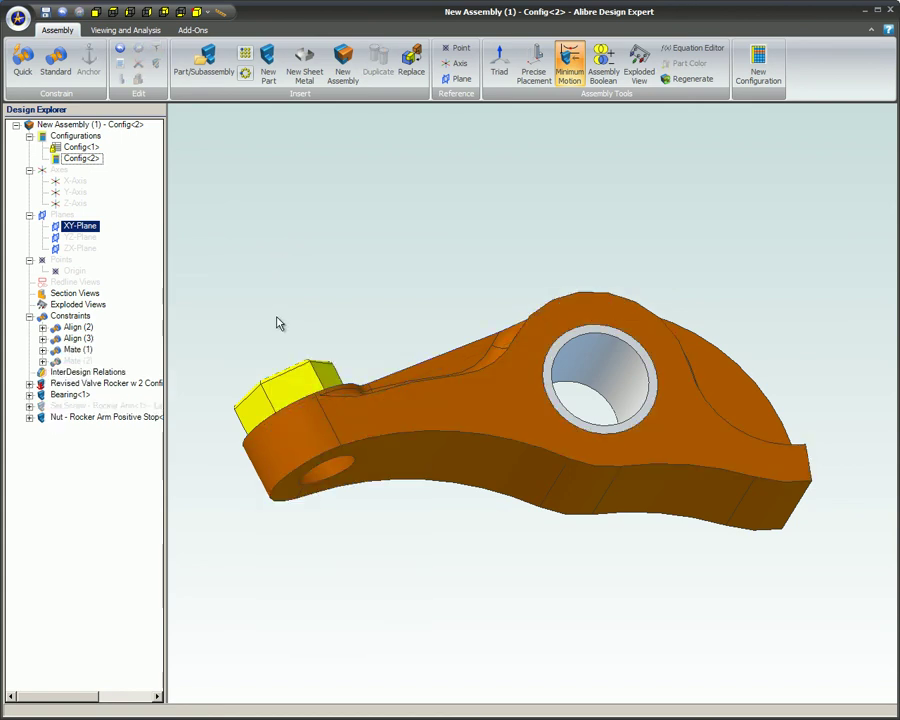
{"action": "double_click", "coordinate": [78, 147]}
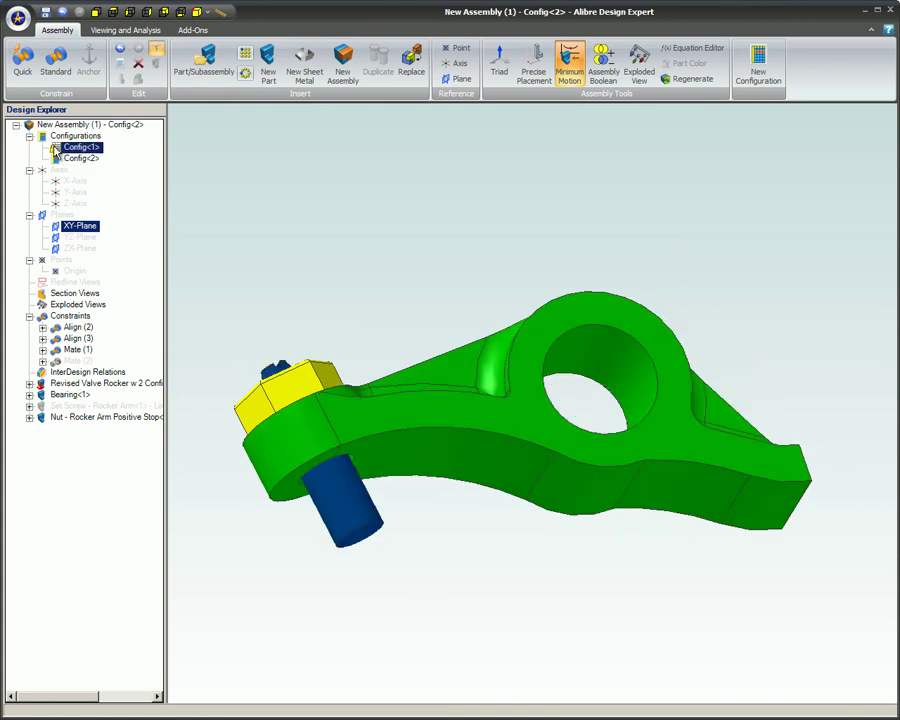
{"action": "double_click", "coordinate": [80, 158]}
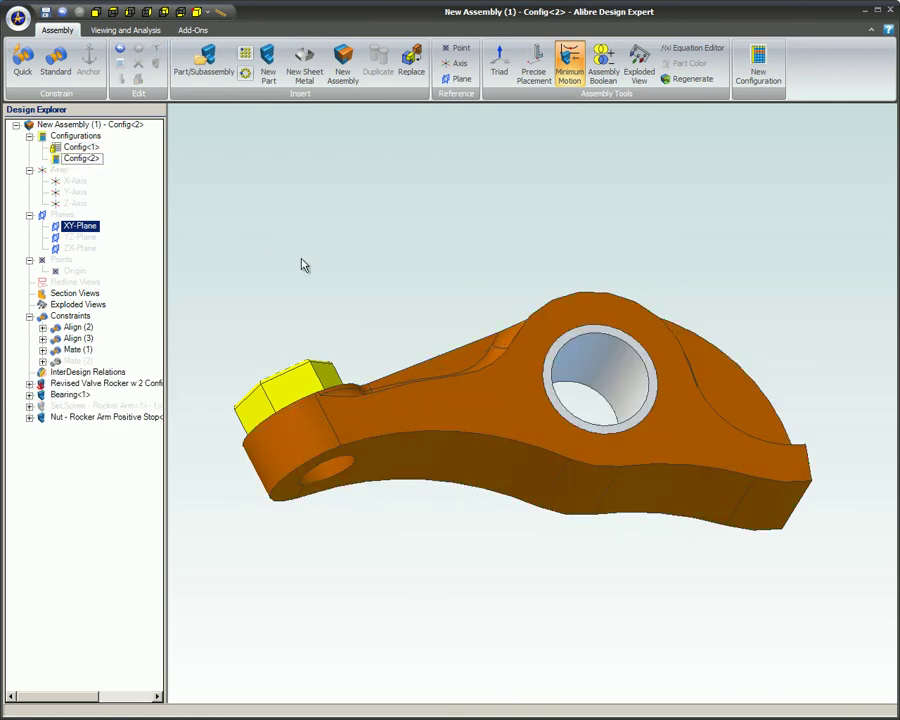
Unsuppress the set screw, switch to isometric view, and activate the full Assembly's Config<2>
{"action": "right_click", "coordinate": [133, 406]}
{"action": "left_click", "coordinate": [210, 467]}
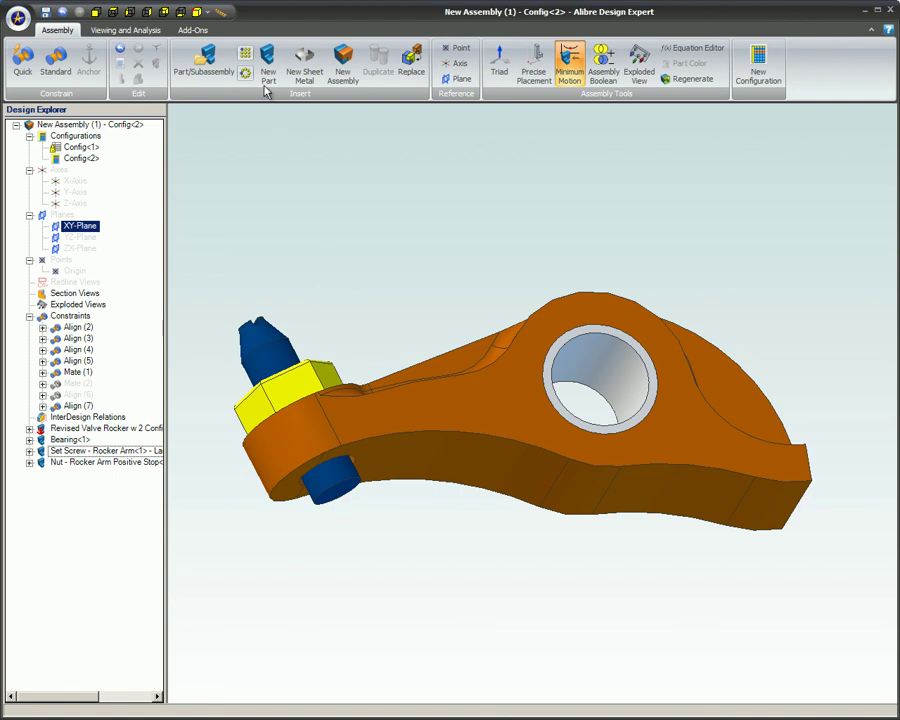
{"action": "left_click", "coordinate": [197, 13]}
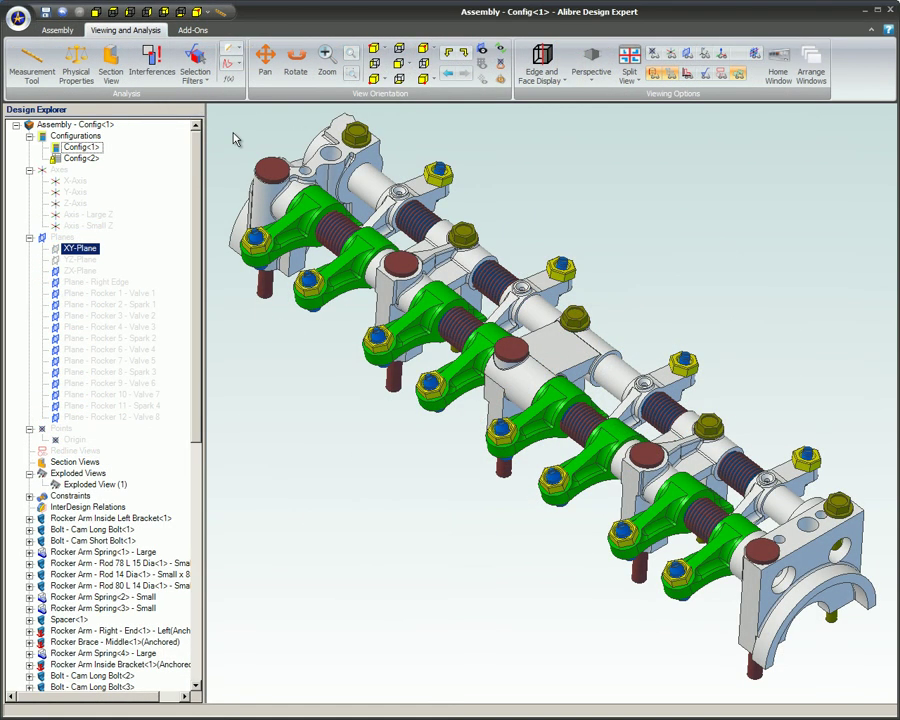
{"action": "double_click", "coordinate": [62, 159]}
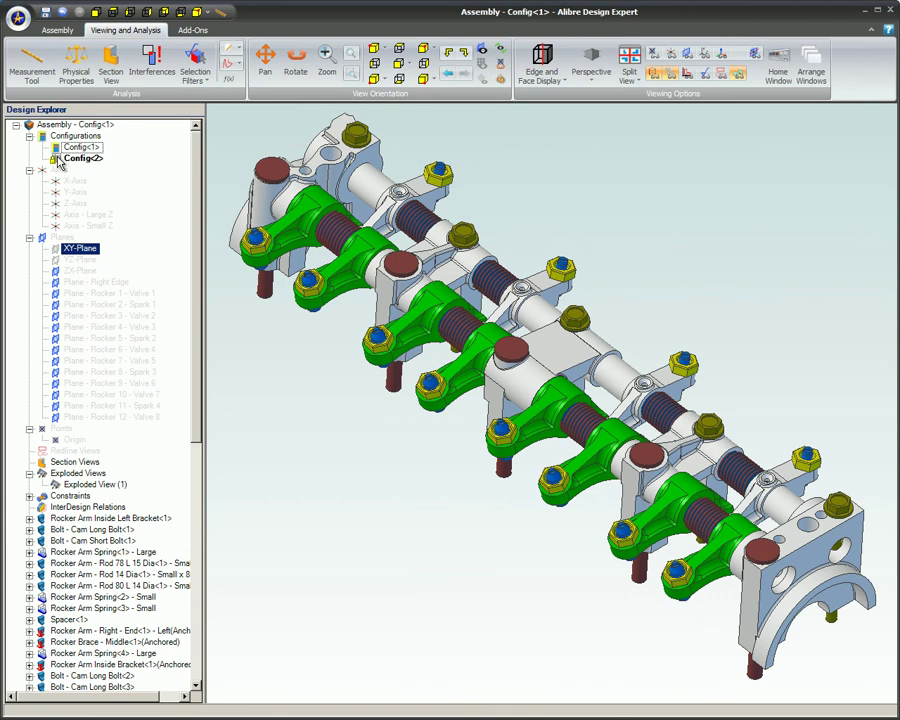